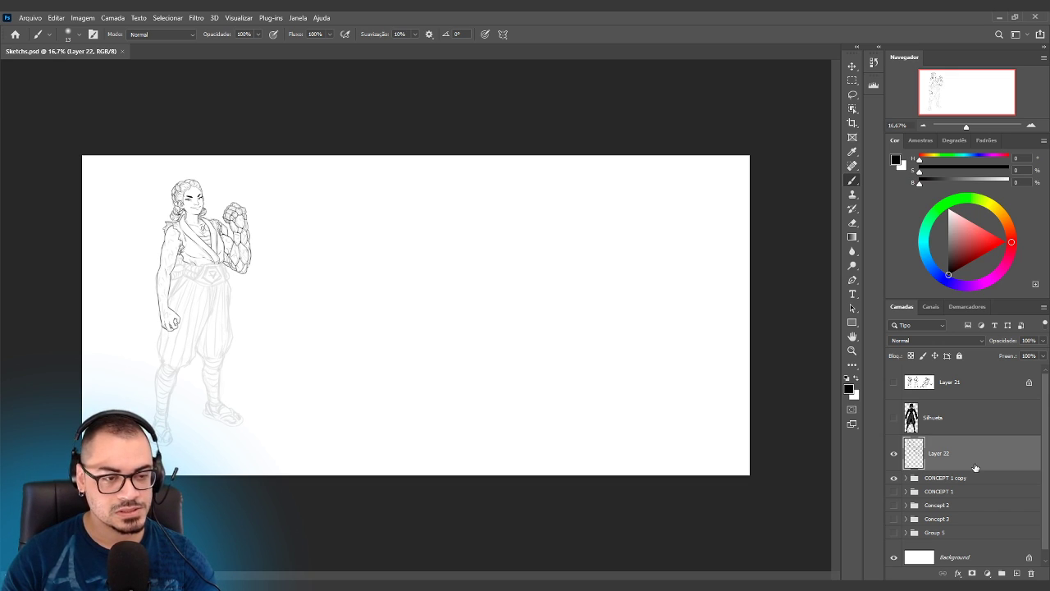
- Paste the copied waterfall lake illustration into the sketch document and enlarge it to about 379% so it spans the canvas width
{"action": "key", "text": "ctrl+v"}
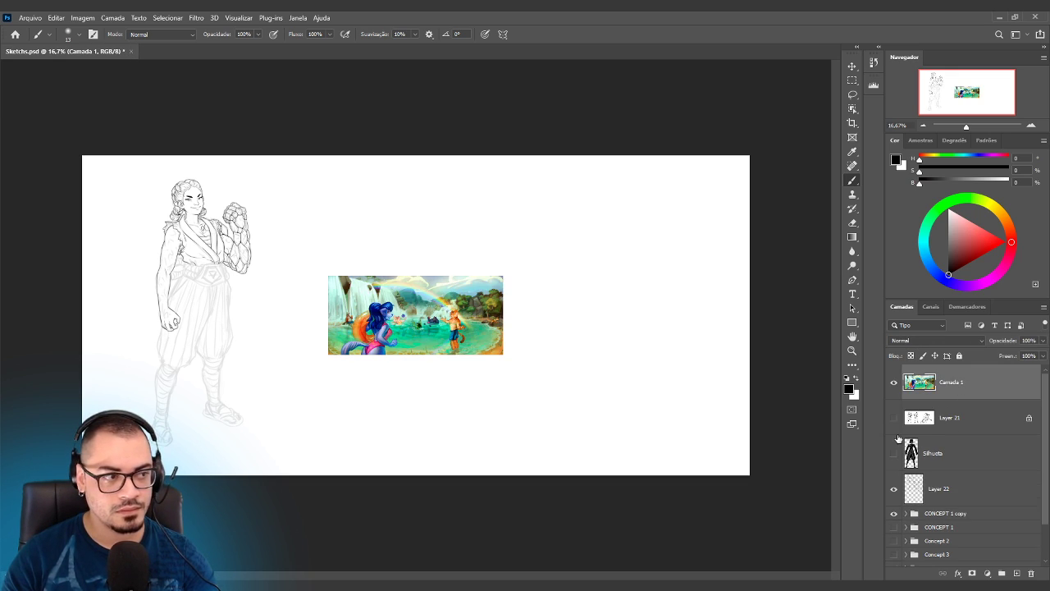
{"action": "key", "text": "ctrl+t"}
{"action": "mouse_move", "coordinate": [504, 276]}
{"action": "left_mouse_down"}
{"action": "mouse_move", "coordinate": [746, 160]}
{"action": "mouse_move", "coordinate": [734, 152]}
{"action": "mouse_move", "coordinate": [730, 177]}
{"action": "mouse_move", "coordinate": [555, 202]}
{"action": "mouse_move", "coordinate": [512, 262]}
{"action": "mouse_move", "coordinate": [616, 228]}
{"action": "mouse_move", "coordinate": [748, 160]}
{"action": "left_mouse_up"}
{"action": "key", "text": "Return"}
{"action": "key", "text": "b"}
{"action": "key", "text": "ctrl+t"}
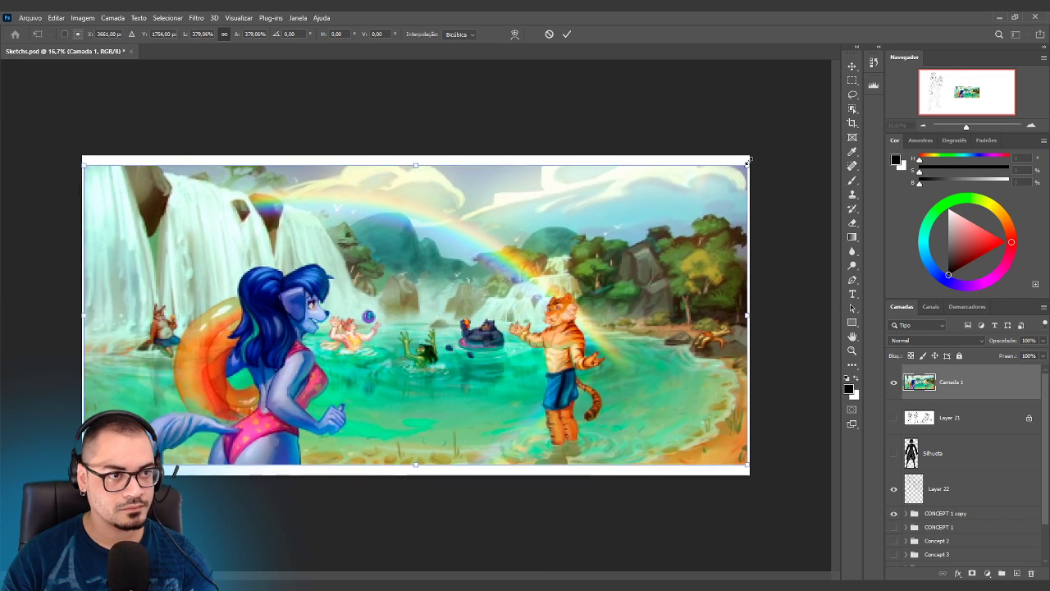
{"action": "key", "text": "Return"}
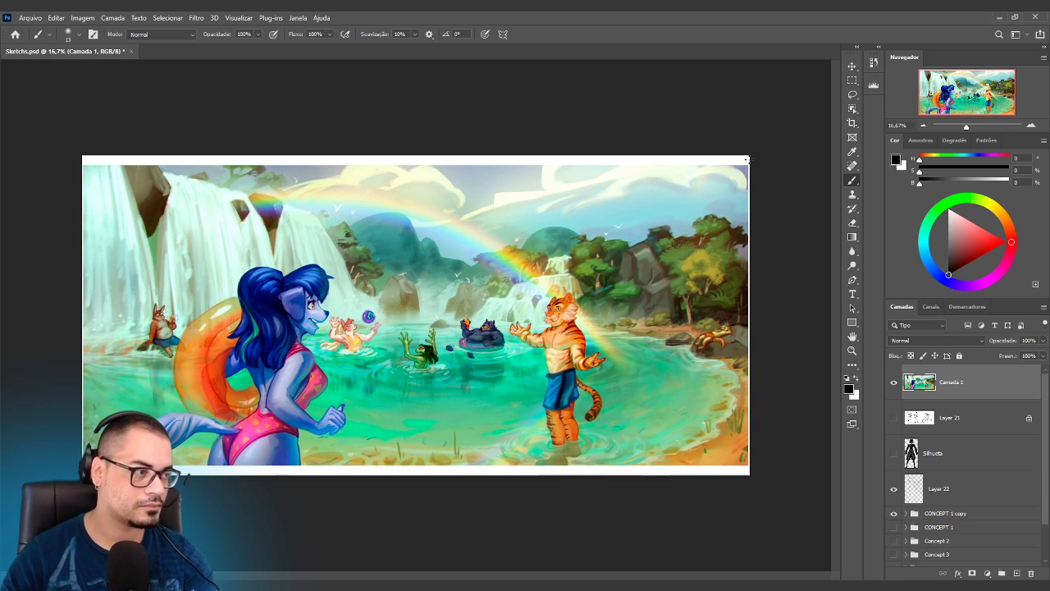
{"action": "key", "text": "Tab"}
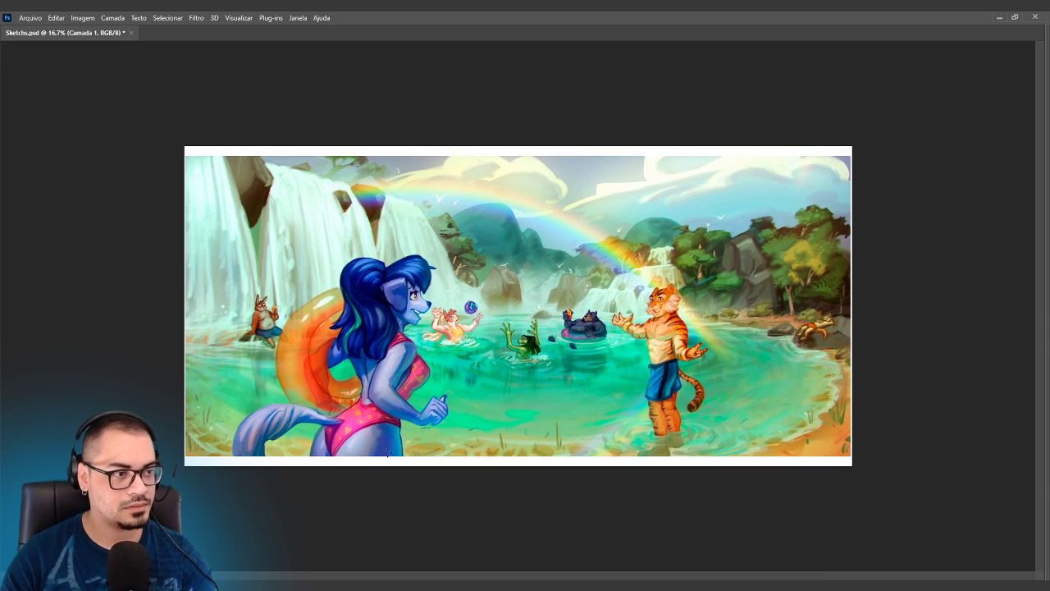
{"action": "key", "text": "ctrl+0"}
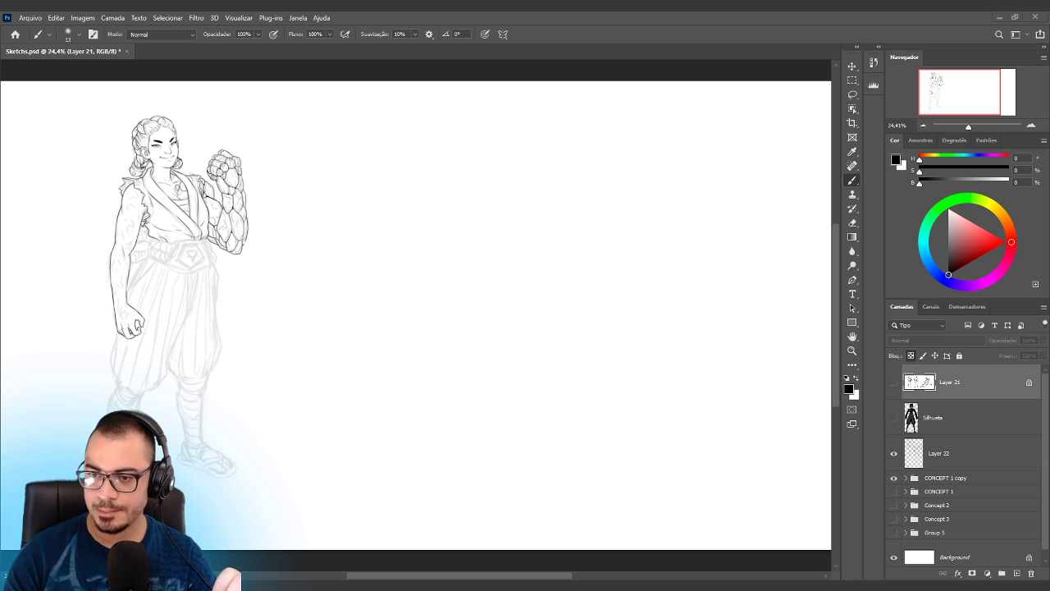
- Switch to the artist's ArtStation portfolio in Chrome and open the Warhammer II Total War artwork in a new tab
{"action": "key", "text": "alt+Tab"}
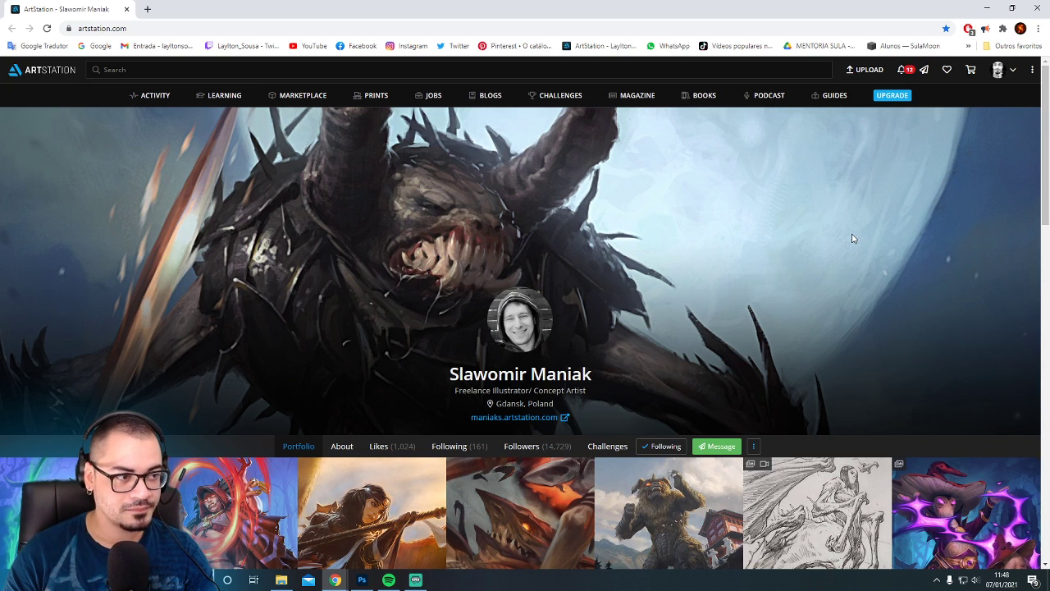
{"action": "scroll", "coordinate": [852, 238], "scroll_direction": "down", "scroll_amount": 1}
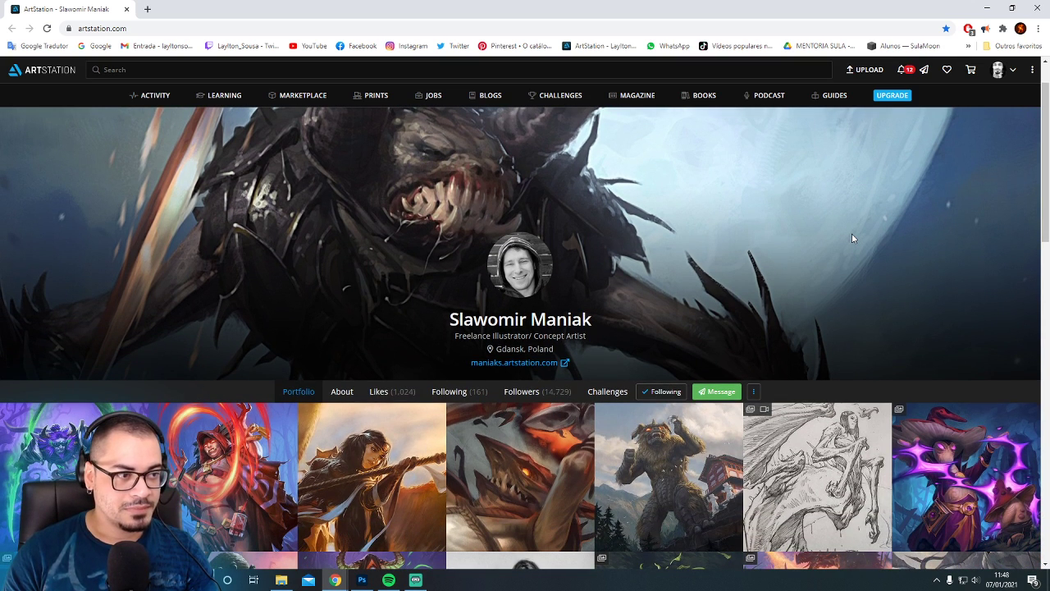
{"action": "scroll", "coordinate": [851, 238], "scroll_direction": "down", "scroll_amount": 2}
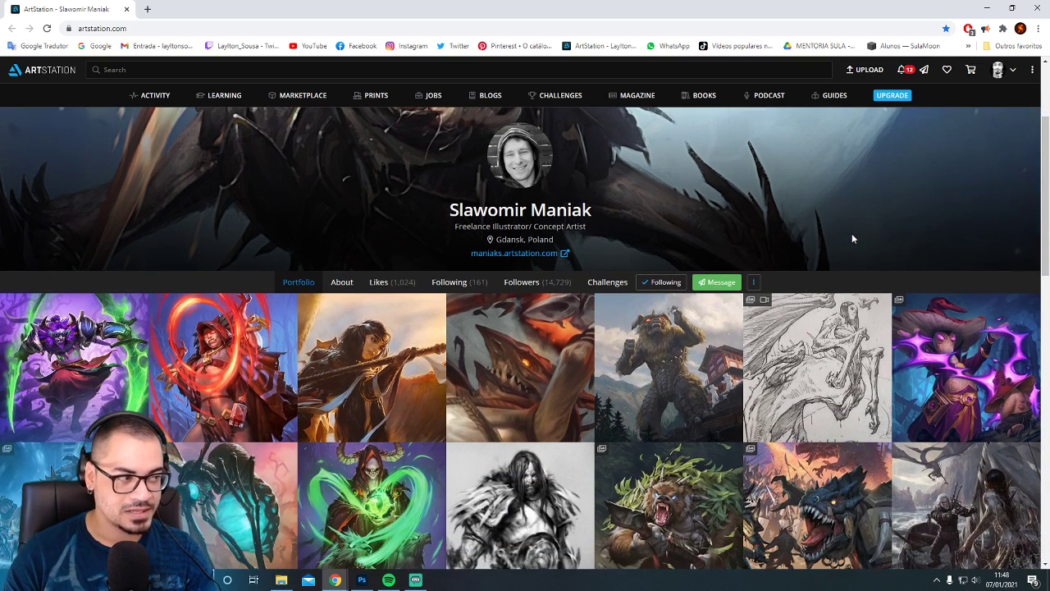
{"action": "scroll", "coordinate": [852, 238], "scroll_direction": "down", "scroll_amount": 2}
{"action": "scroll", "coordinate": [852, 238], "scroll_direction": "down", "scroll_amount": 1}
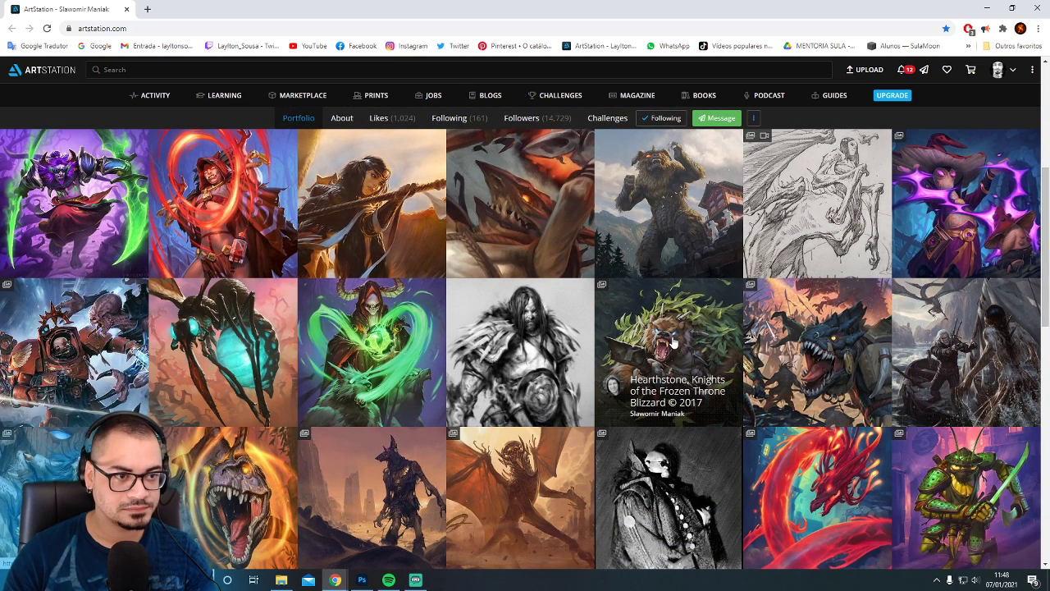
{"action": "middle_click", "coordinate": [836, 362]}
- Browse further down the portfolio and open the Warchief Giant artwork in another tab
{"action": "scroll", "coordinate": [836, 362], "scroll_direction": "down", "scroll_amount": 5}
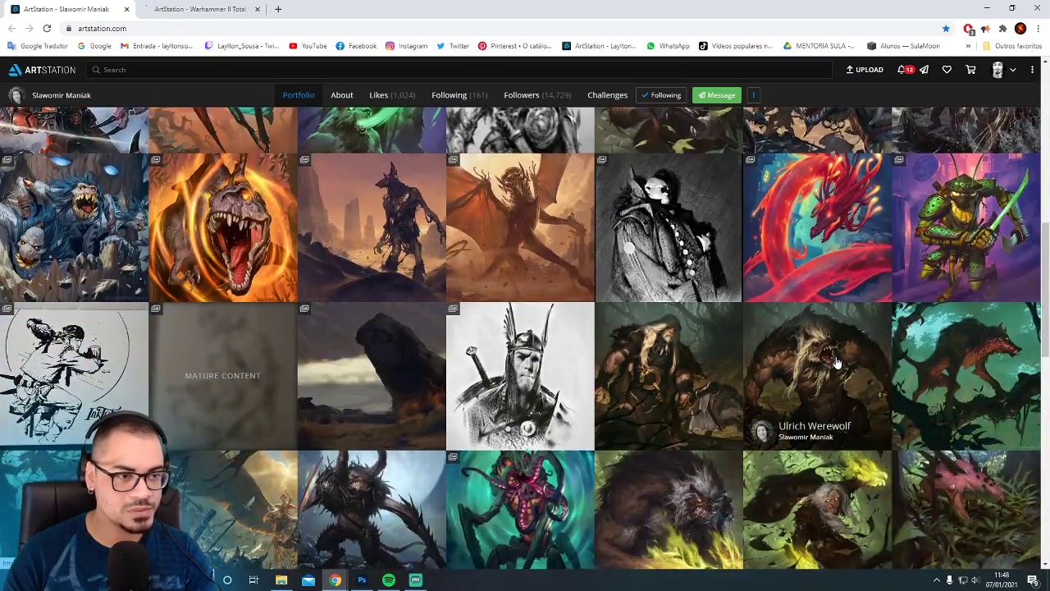
{"action": "scroll", "coordinate": [837, 362], "scroll_direction": "down", "scroll_amount": 2}
{"action": "scroll", "coordinate": [837, 362], "scroll_direction": "down", "scroll_amount": 2}
{"action": "scroll", "coordinate": [837, 362], "scroll_direction": "down", "scroll_amount": 1}
{"action": "scroll", "coordinate": [837, 362], "scroll_direction": "down", "scroll_amount": 2}
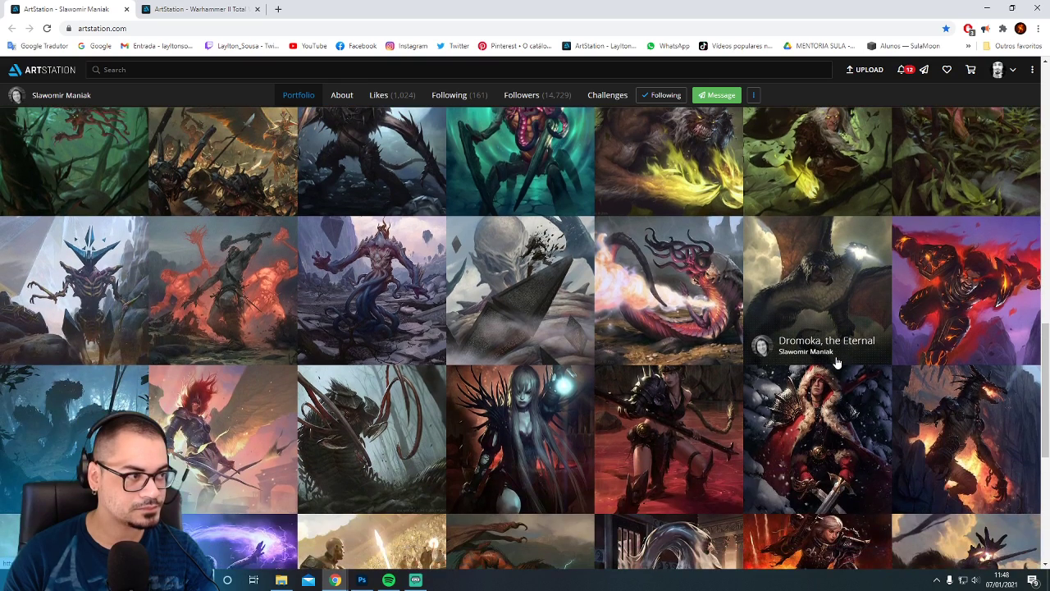
{"action": "middle_click", "coordinate": [246, 286]}
{"action": "scroll", "coordinate": [246, 286], "scroll_direction": "down", "scroll_amount": 3}
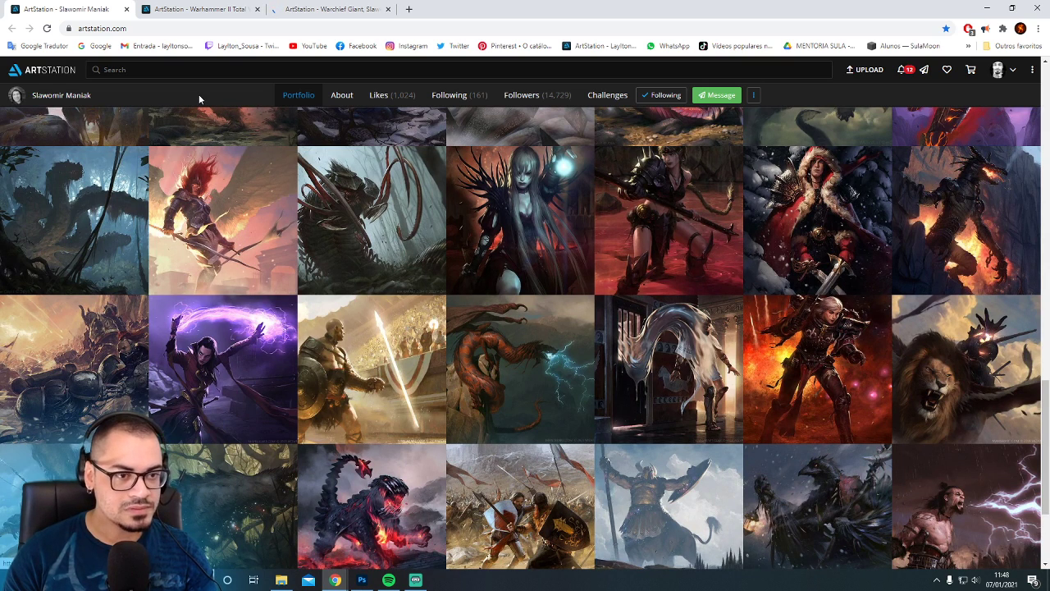
- Look through the Warhammer II Total War cover and its grayscale composition sketches, and close that artwork's tab
{"action": "left_click", "coordinate": [177, 9]}
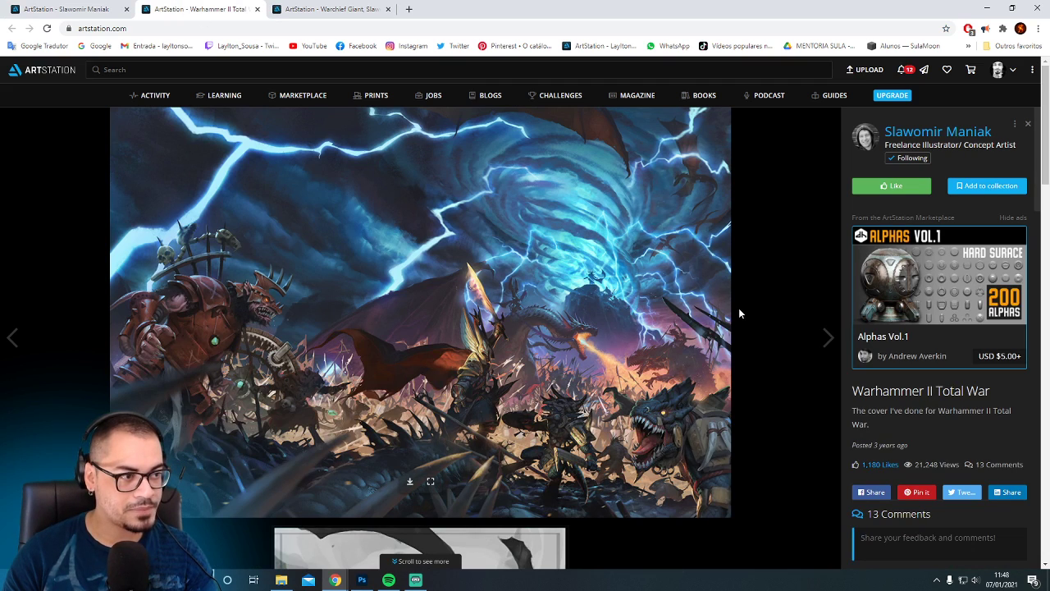
{"action": "scroll", "coordinate": [736, 320], "scroll_direction": "down", "scroll_amount": 10}
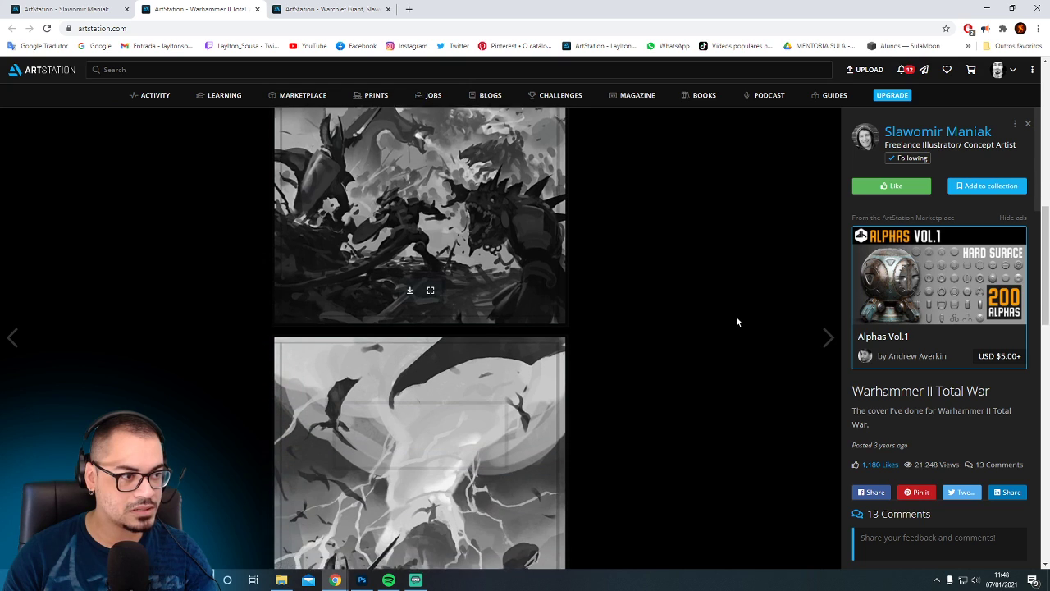
{"action": "scroll", "coordinate": [736, 321], "scroll_direction": "down", "scroll_amount": 4}
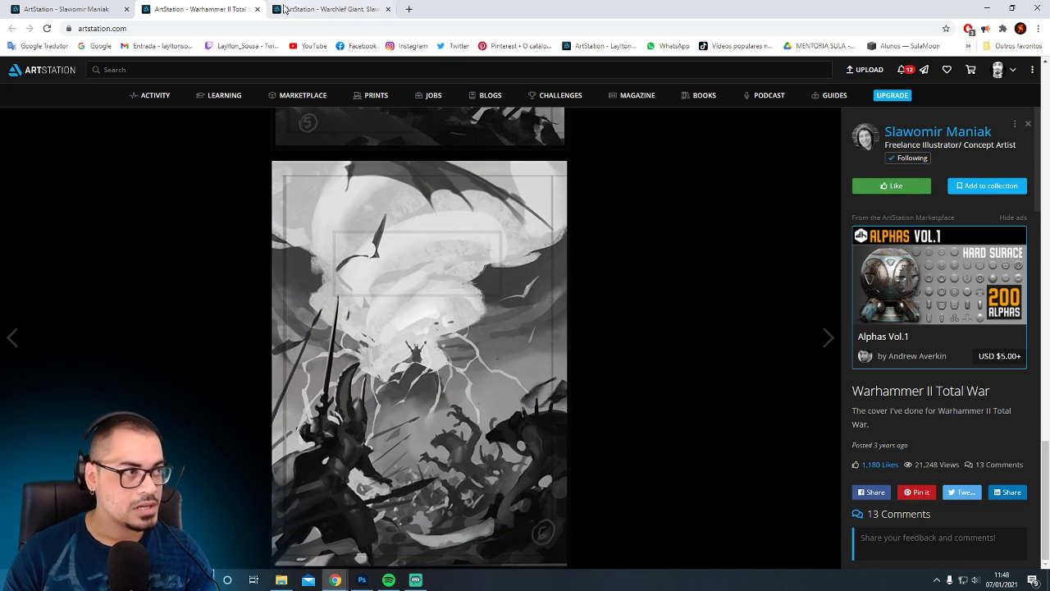
{"action": "left_click", "coordinate": [256, 9]}
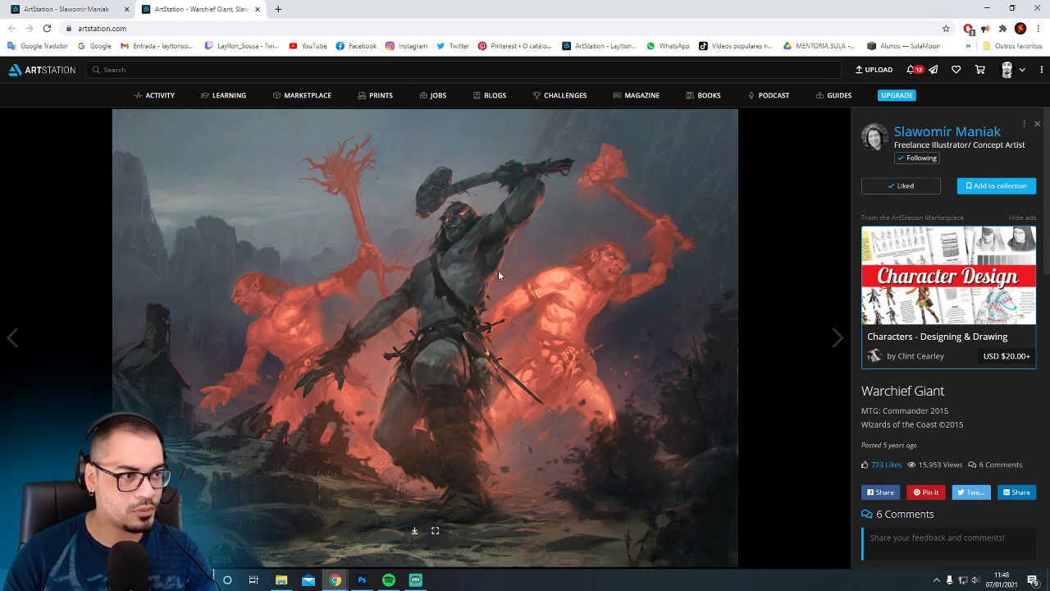
- Open the Warchief Giant image at full size and examine the brushwork of the ruins, ground and foreground bushes up close
{"action": "left_click", "coordinate": [414, 530]}
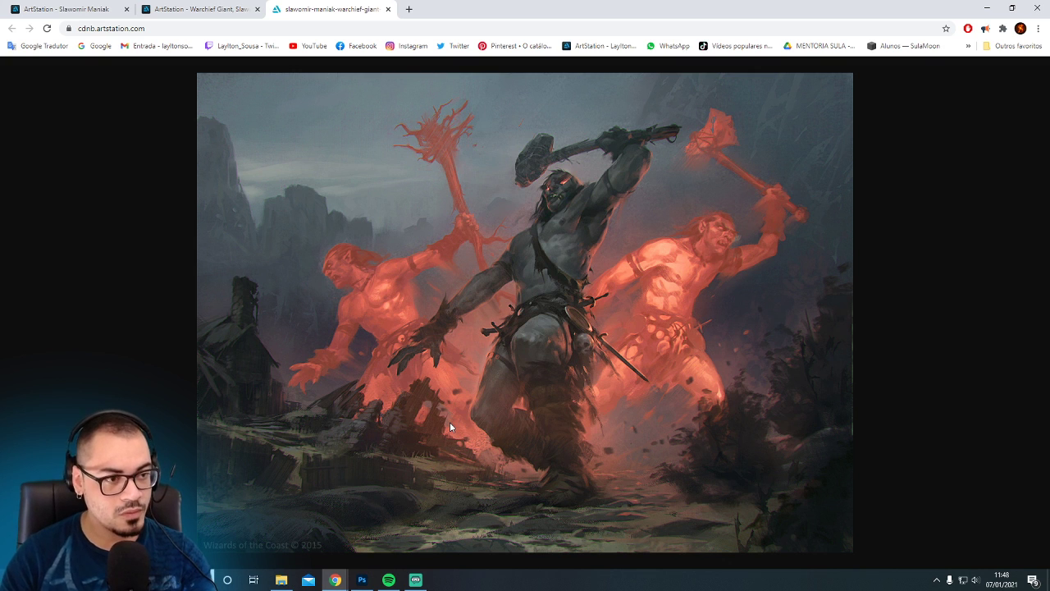
{"action": "scroll", "coordinate": [772, 434], "scroll_direction": "up", "scroll_amount": 6}
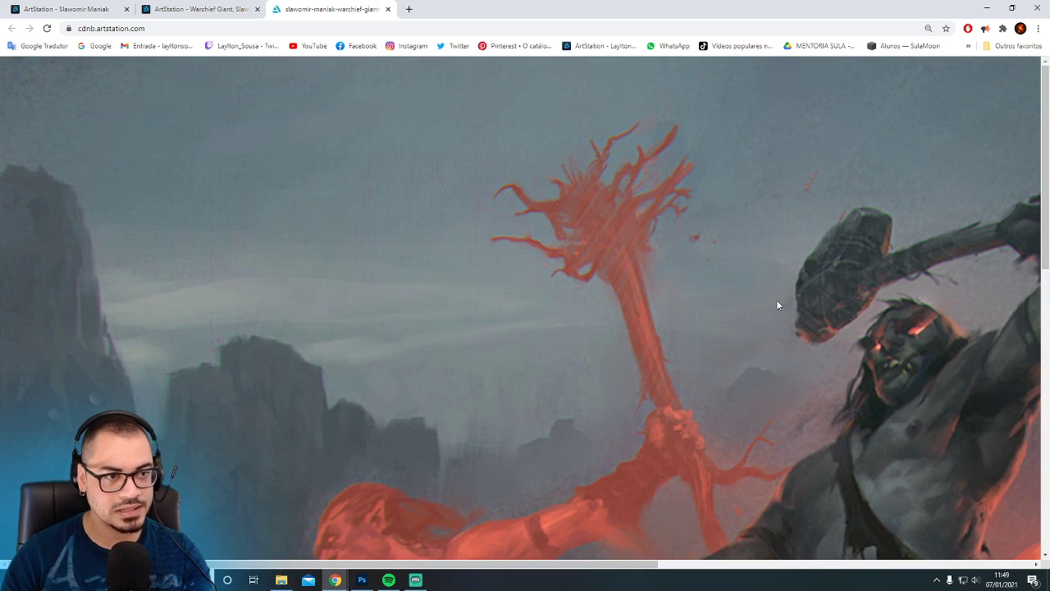
{"action": "scroll", "coordinate": [219, 429], "scroll_direction": "down", "scroll_amount": 5}
{"action": "scroll", "coordinate": [207, 406], "scroll_direction": "down", "scroll_amount": 4}
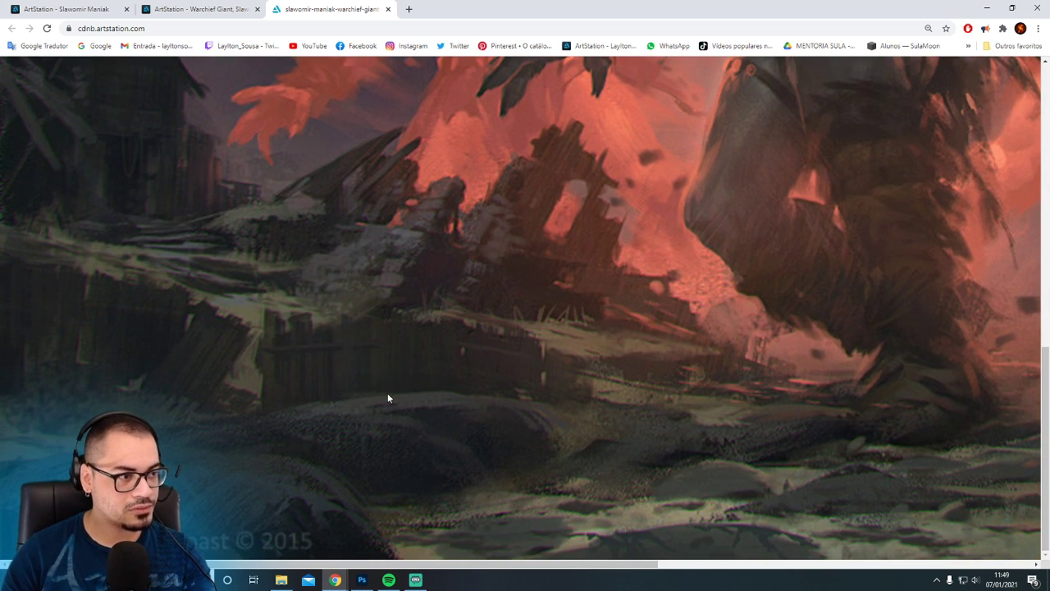
{"action": "left_click_drag", "start_coordinate": [312, 564], "coordinate": [819, 577]}
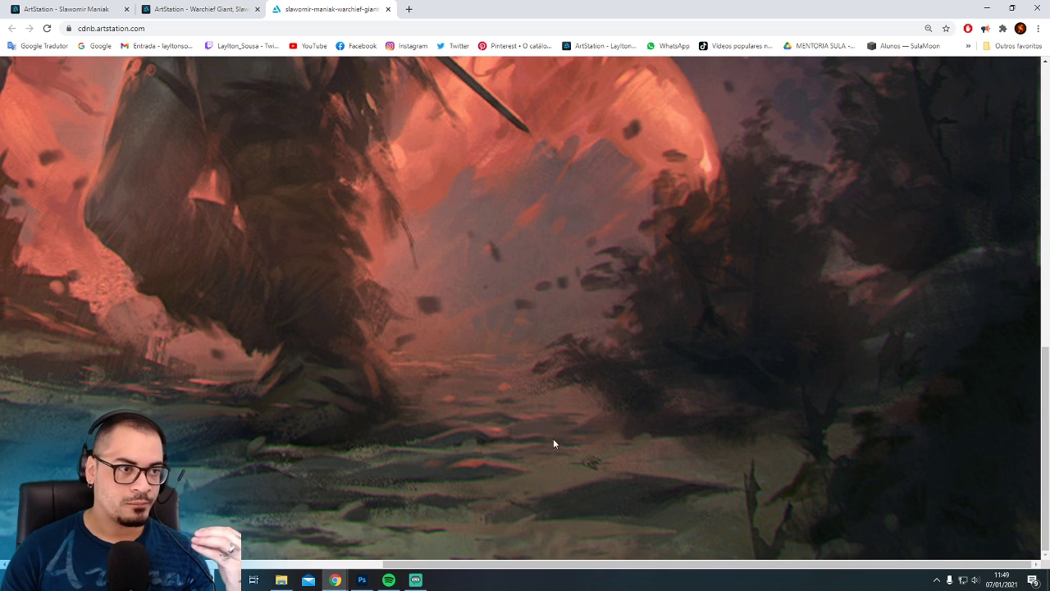
- Examine the giant, the red spectral figures and the background cliffs in the enlarged Warchief Giant painting
{"action": "scroll", "coordinate": [632, 435], "scroll_direction": "up", "scroll_amount": 3}
{"action": "scroll", "coordinate": [633, 435], "scroll_direction": "up", "scroll_amount": 5}
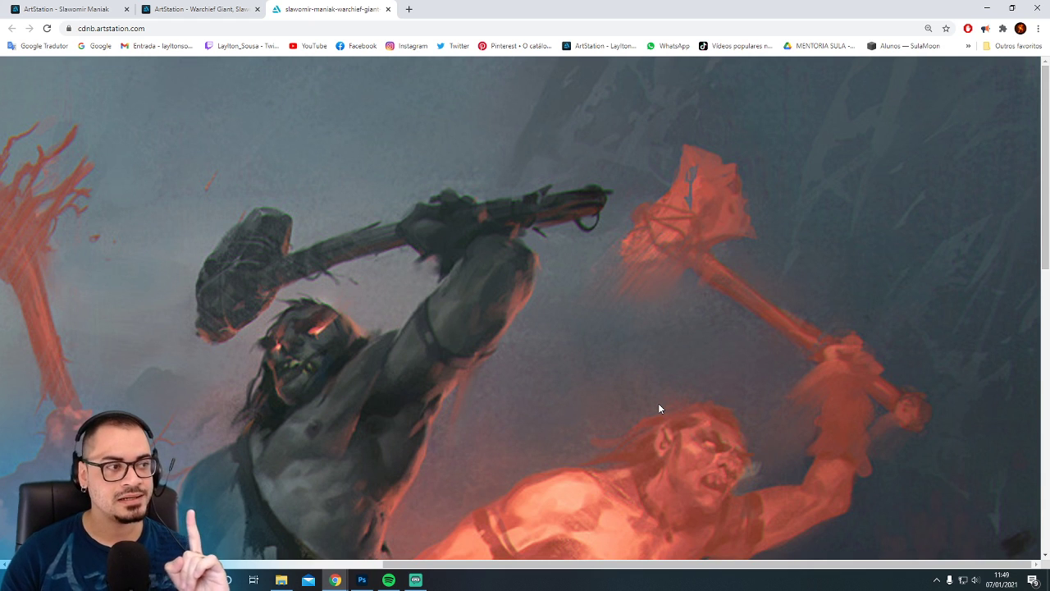
{"action": "left_click_drag", "start_coordinate": [566, 565], "coordinate": [169, 537]}
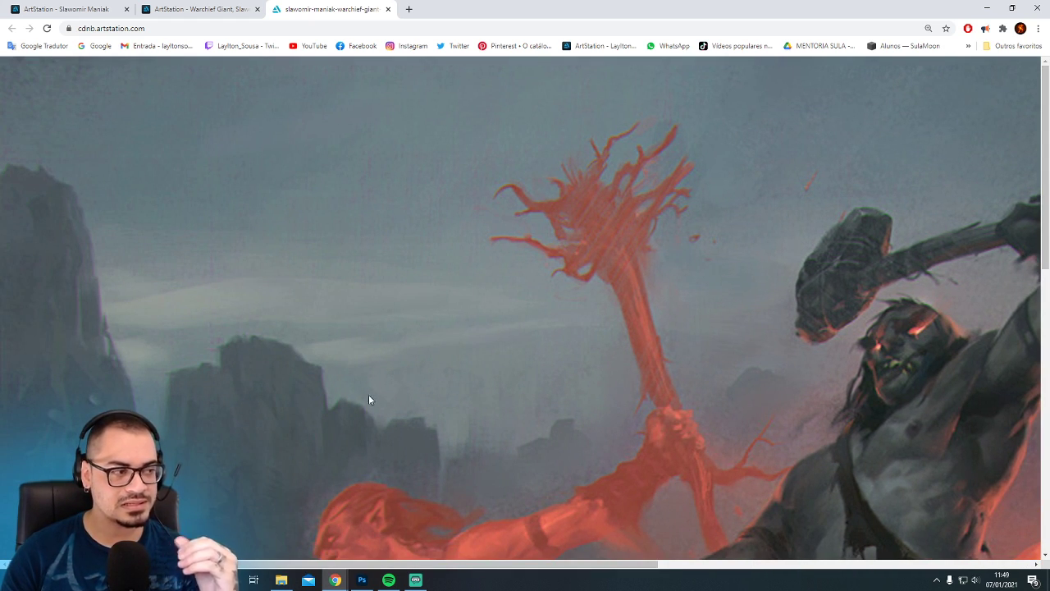
{"action": "scroll", "coordinate": [393, 401], "scroll_direction": "down", "scroll_amount": 2}
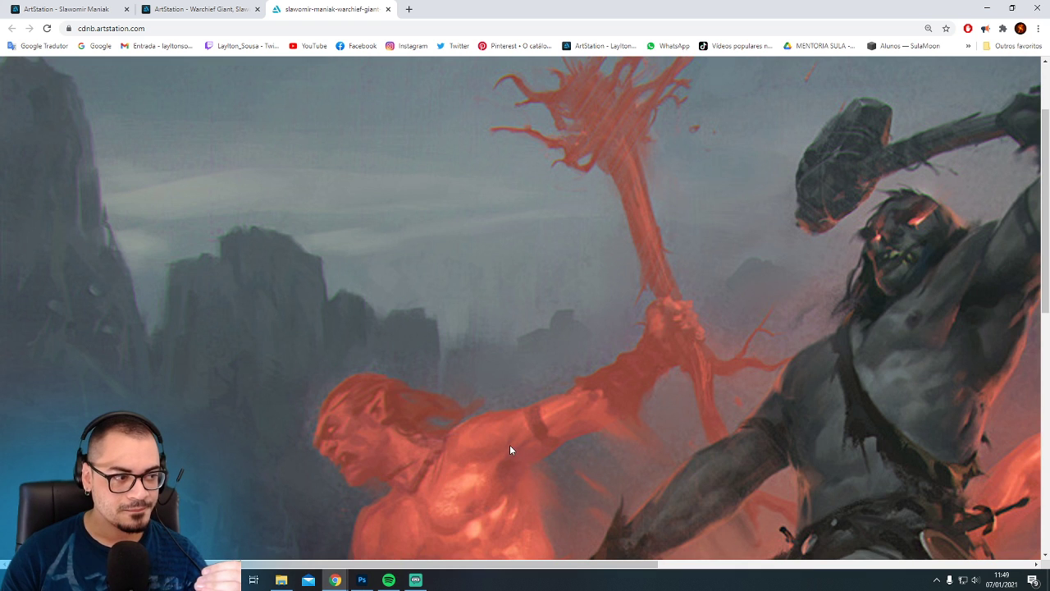
{"action": "scroll", "coordinate": [509, 445], "scroll_direction": "down", "scroll_amount": 3}
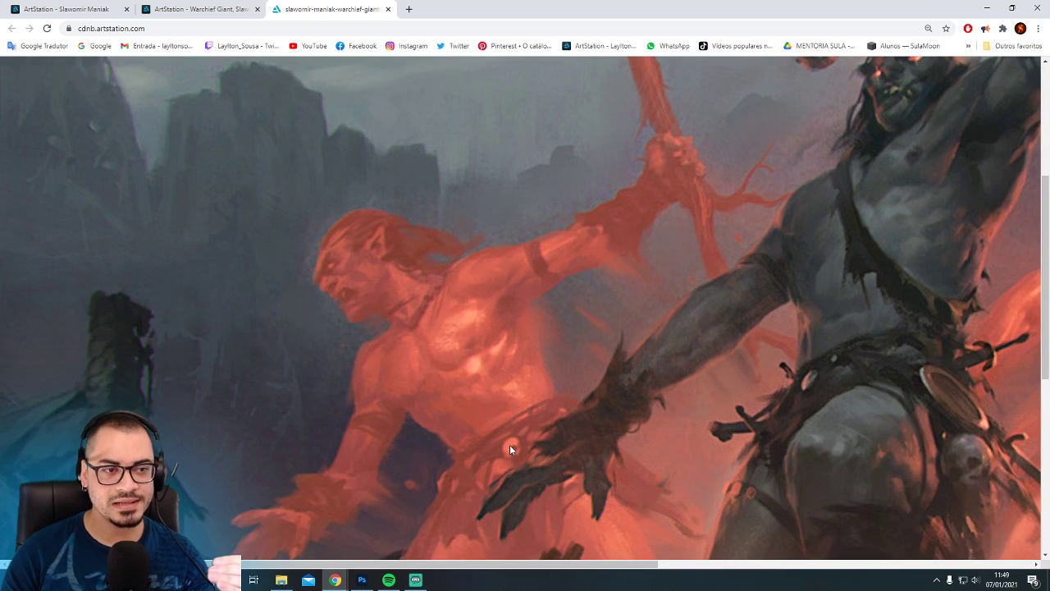
{"action": "scroll", "coordinate": [509, 445], "scroll_direction": "up", "scroll_amount": 4}
{"action": "left_click_drag", "start_coordinate": [476, 566], "coordinate": [686, 567]}
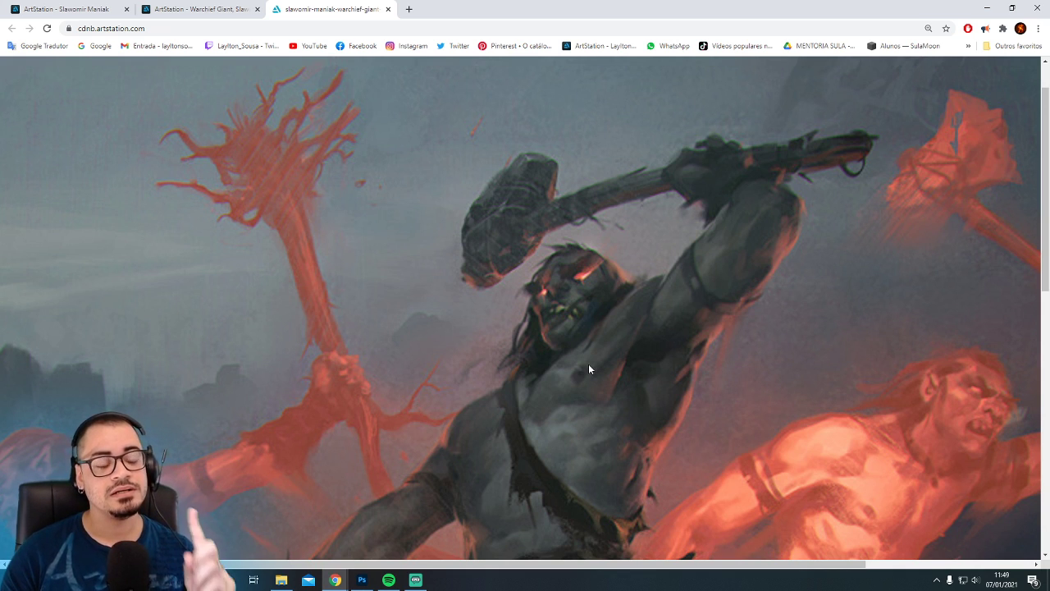
{"action": "left_click", "coordinate": [534, 313]}
- Return to the top of the artist's portfolio page and check the ArtStation notifications
{"action": "key", "text": "ctrl+shift+Tab"}
{"action": "key", "text": "ctrl+shift+Tab"}
{"action": "scroll", "coordinate": [521, 296], "scroll_direction": "up", "scroll_amount": 1}
{"action": "scroll", "coordinate": [521, 295], "scroll_direction": "up", "scroll_amount": 15}
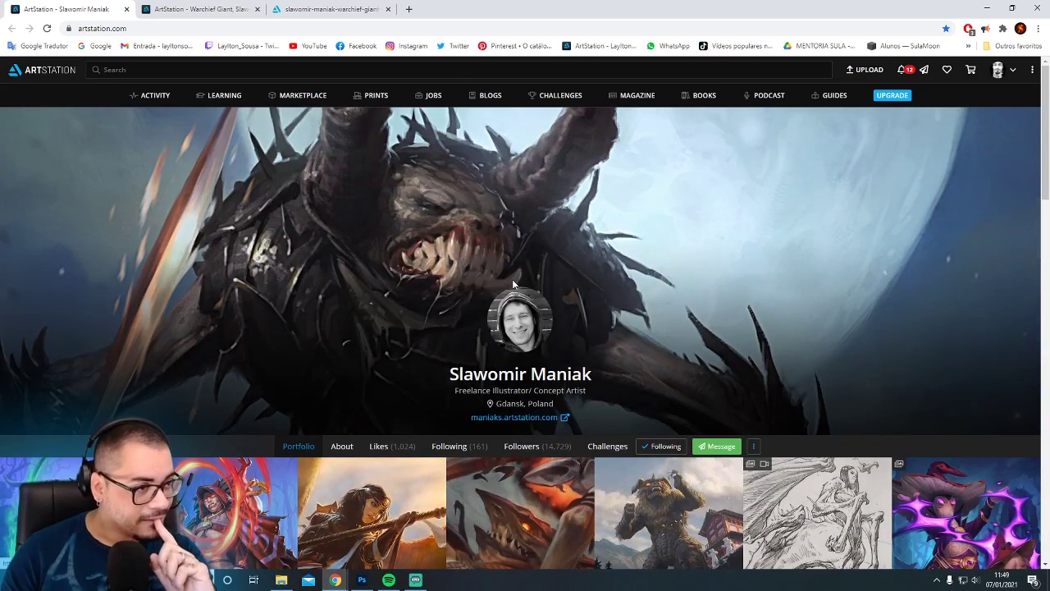
{"action": "left_click", "coordinate": [904, 71]}
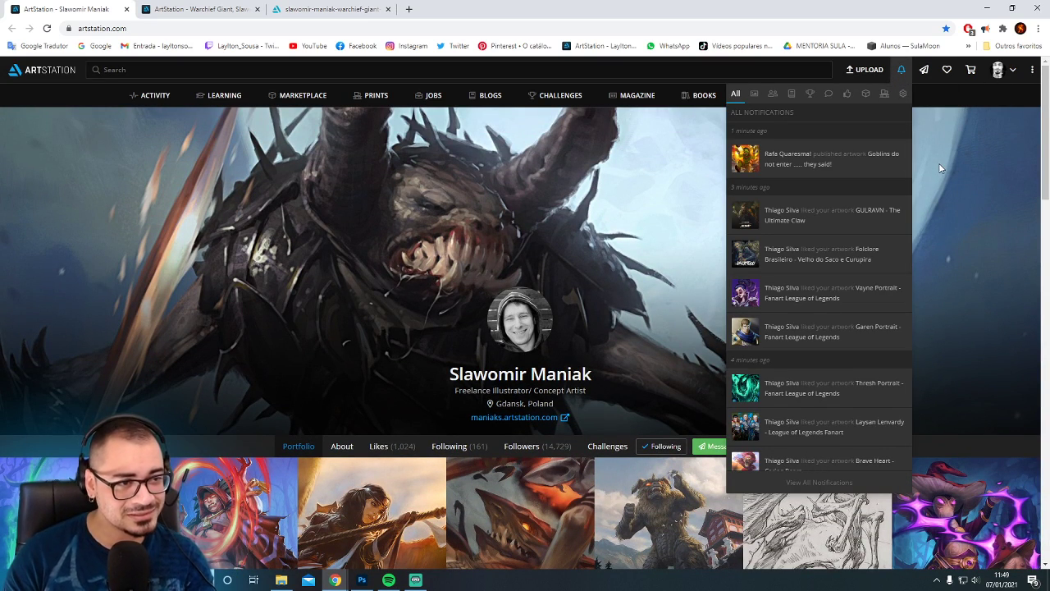
{"action": "left_click", "coordinate": [959, 214]}
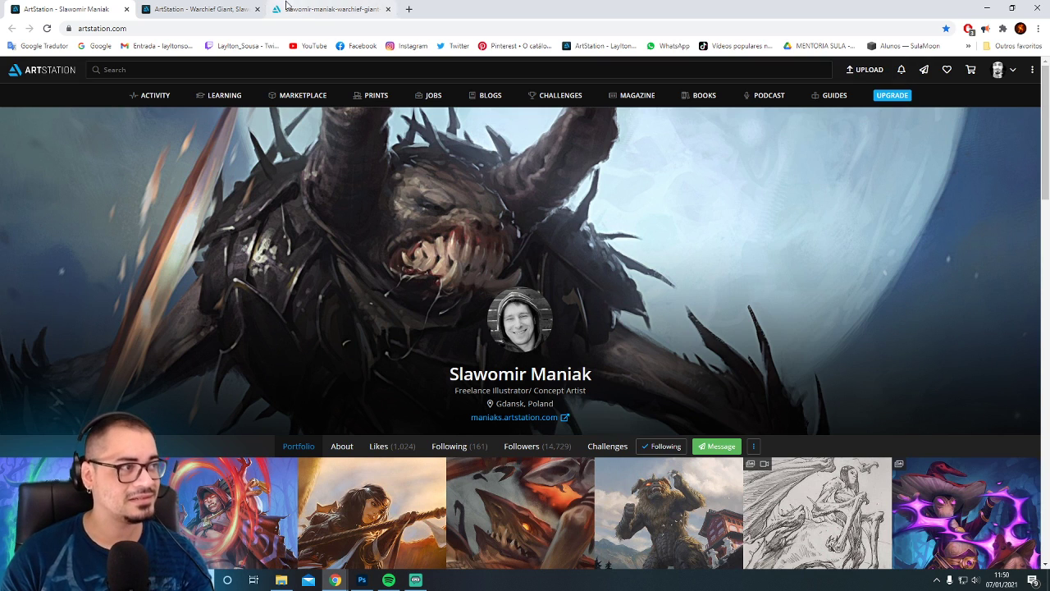
- Go back to the full-size Warchief Giant image and view the whole painting at 100%
{"action": "left_click", "coordinate": [197, 9]}
{"action": "left_click", "coordinate": [367, 7]}
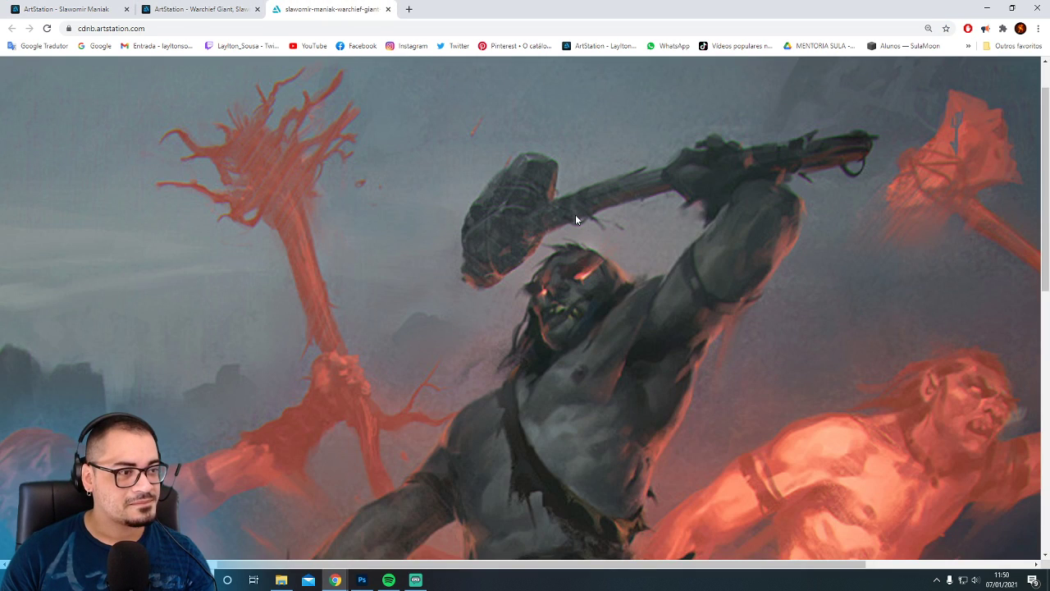
{"action": "scroll", "coordinate": [741, 278], "scroll_direction": "down", "scroll_amount": 1}
{"action": "scroll", "coordinate": [741, 277], "scroll_direction": "up", "scroll_amount": 1}
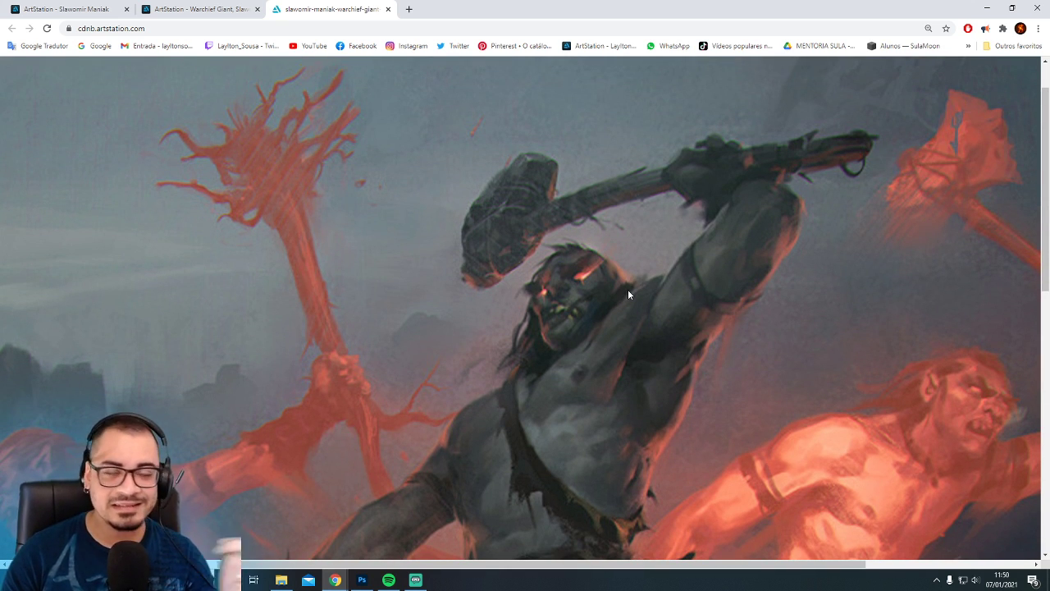
{"action": "key", "text": "ctrl+minus"}
{"action": "key", "text": "ctrl+minus"}
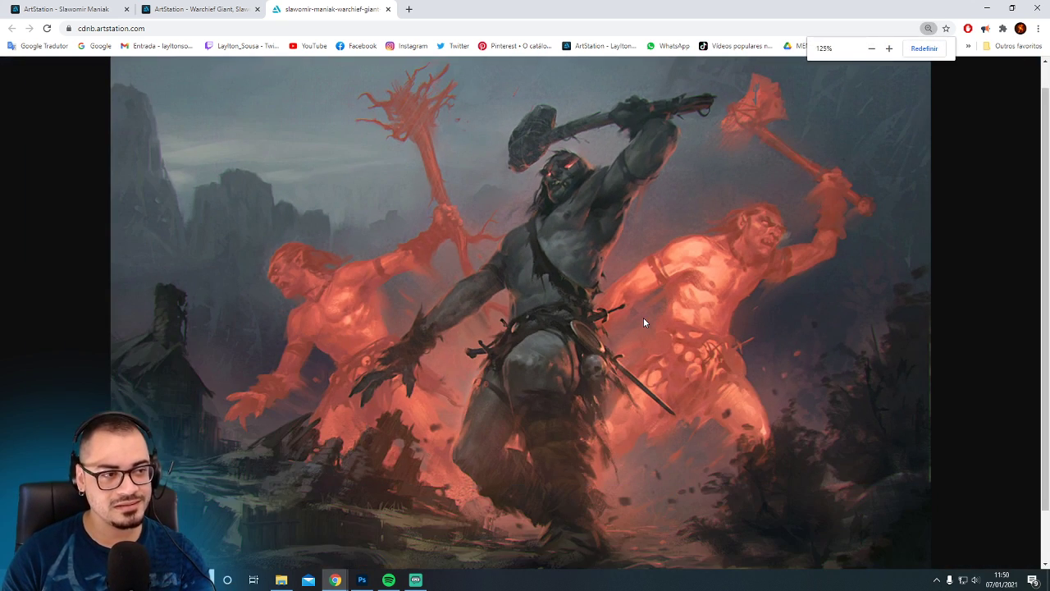
{"action": "key", "text": "ctrl+minus"}
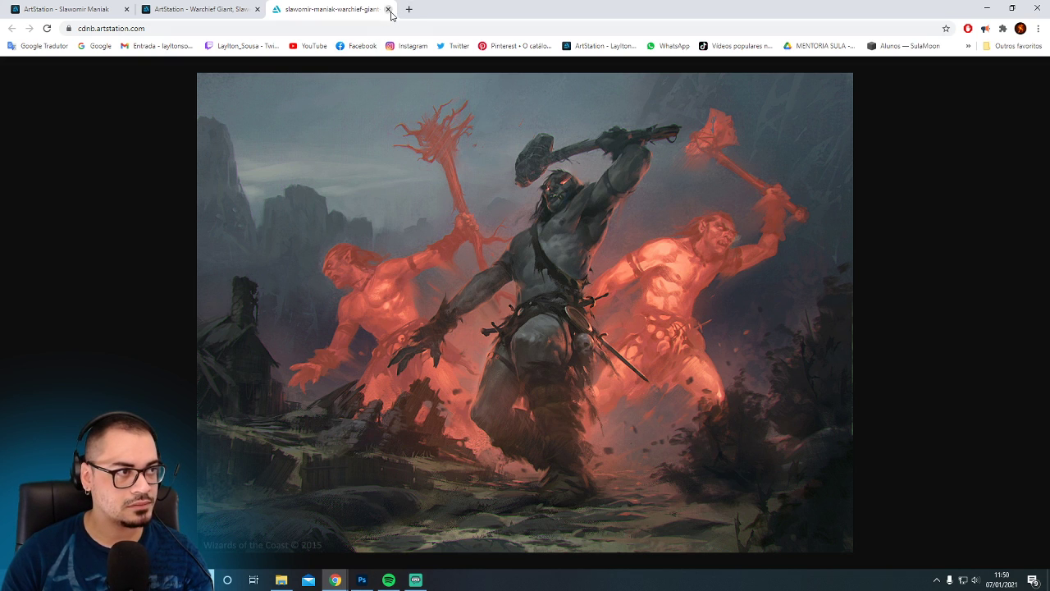
- Switch to Photoshop and examine the Boss Novembro Finalizado.jpg character, covering the face, floating skulls, armor, curved blade and tattered cloak
{"action": "left_click", "coordinate": [361, 581]}
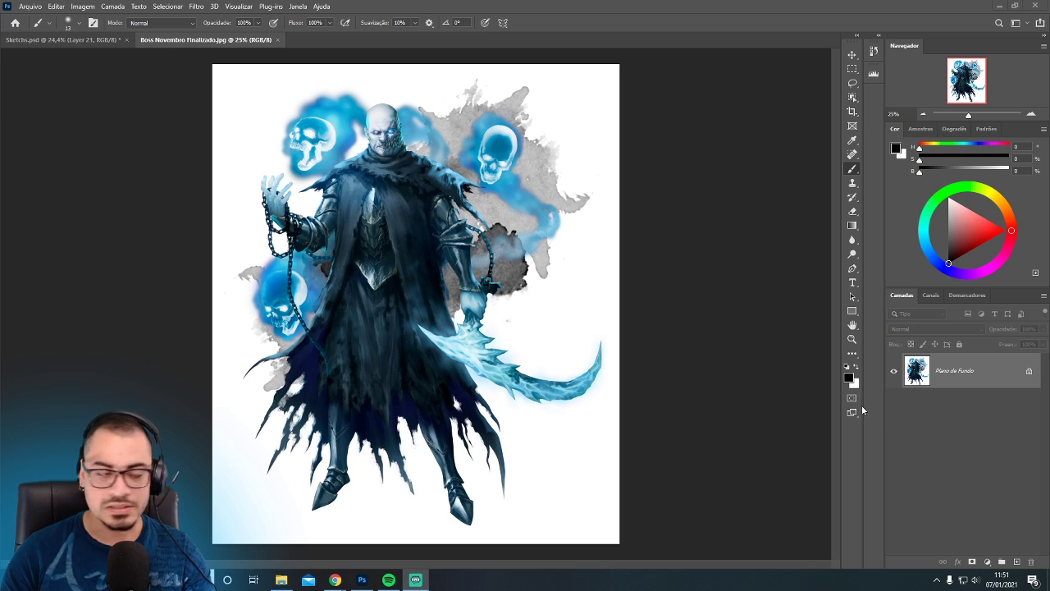
{"action": "left_click", "coordinate": [636, 361]}
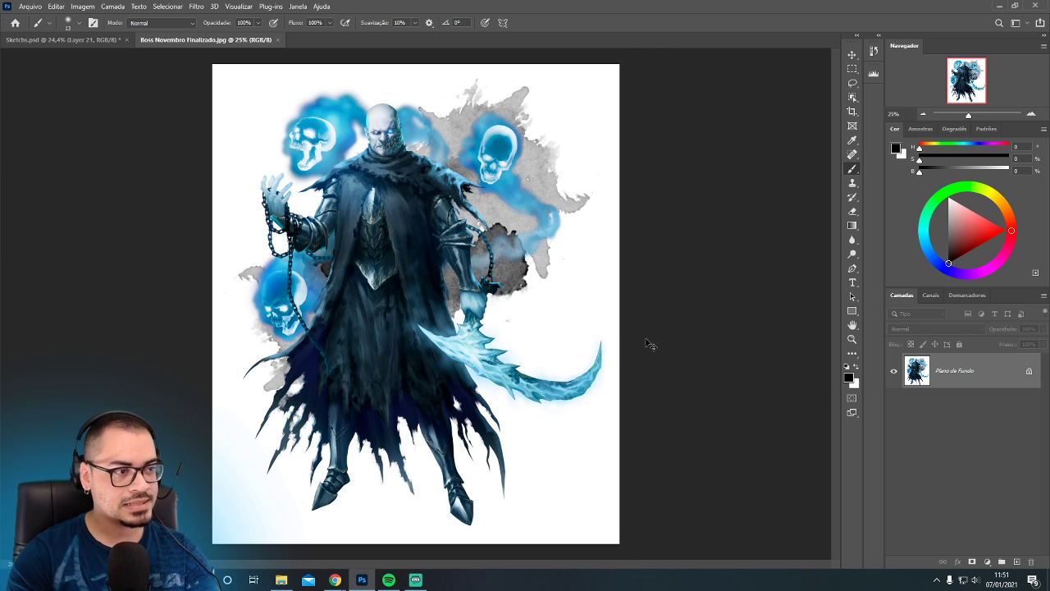
{"action": "key", "text": "ctrl+plus"}
{"action": "key", "text": "ctrl+plus"}
{"action": "key", "text": "space"}
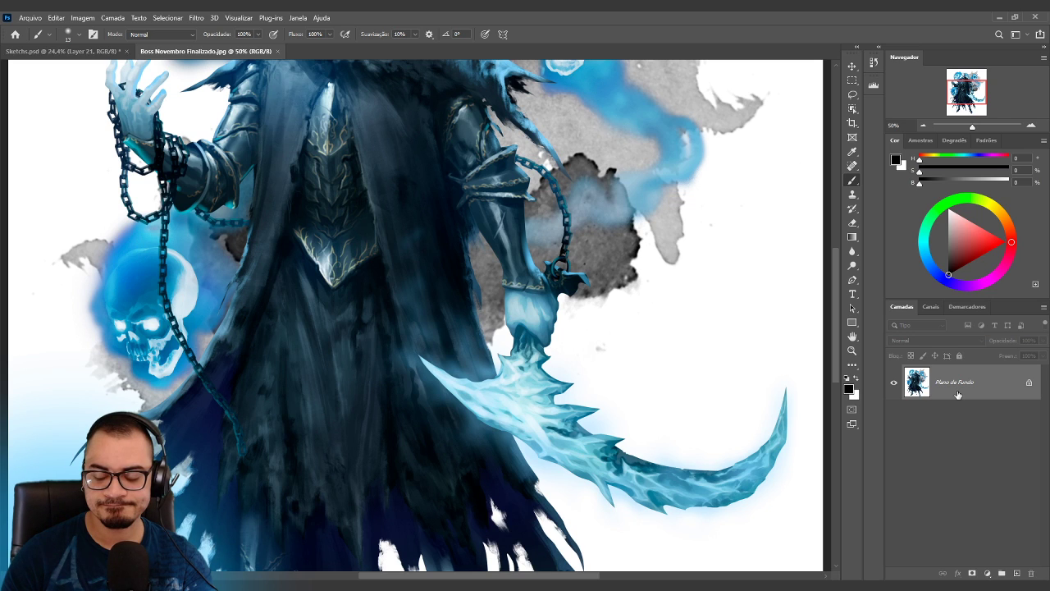
{"action": "left_click_drag", "start_coordinate": [403, 175], "coordinate": [439, 343]}
{"action": "left_click_drag", "start_coordinate": [487, 437], "coordinate": [490, 392]}
{"action": "scroll", "coordinate": [489, 393], "scroll_direction": "down", "scroll_amount": 3}
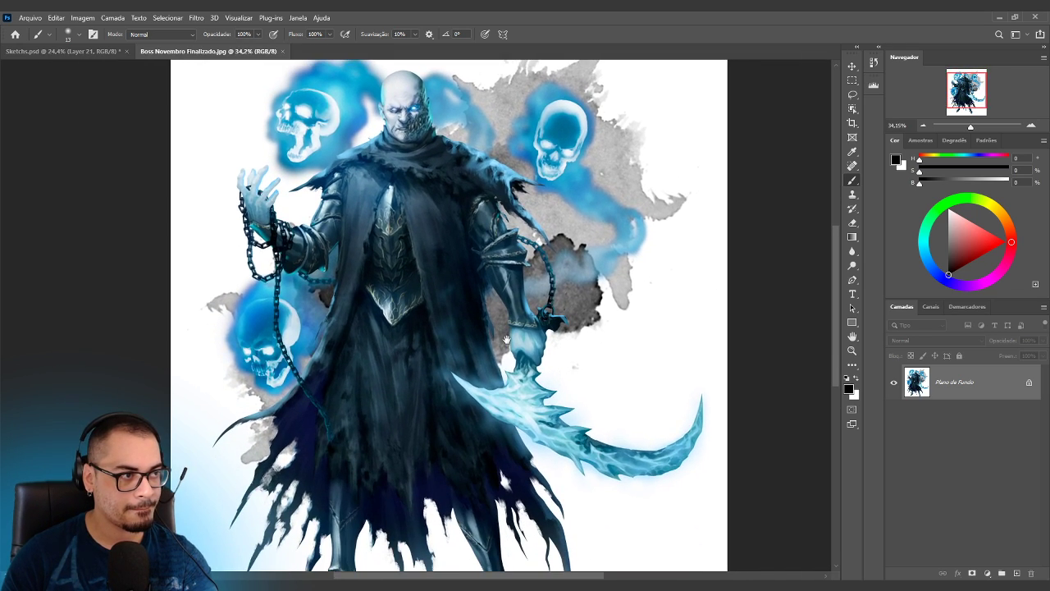
{"action": "left_click_drag", "start_coordinate": [522, 492], "coordinate": [511, 400]}
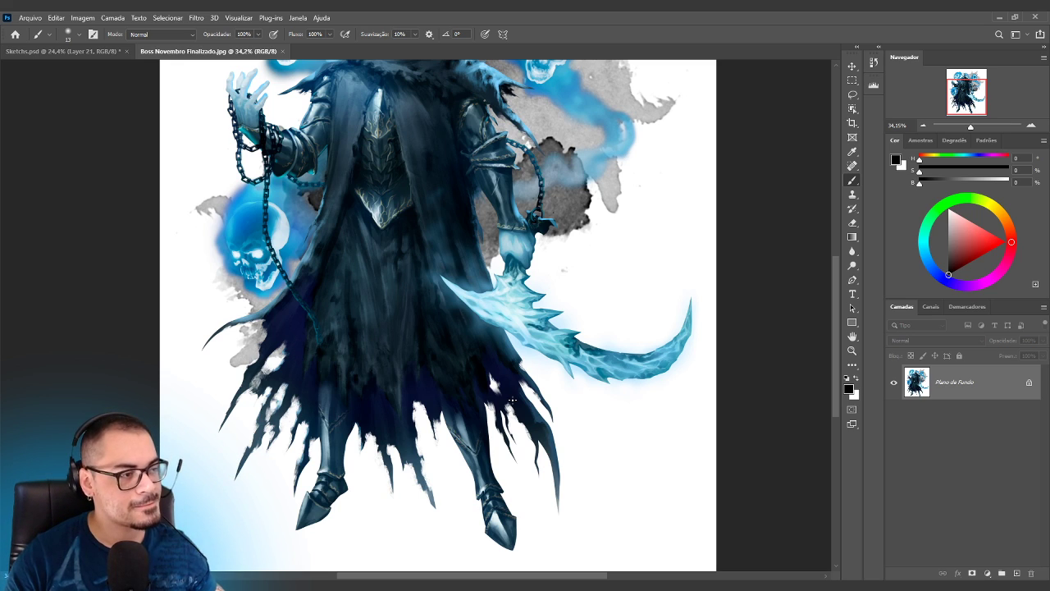
{"action": "left_click_drag", "start_coordinate": [556, 268], "coordinate": [612, 349]}
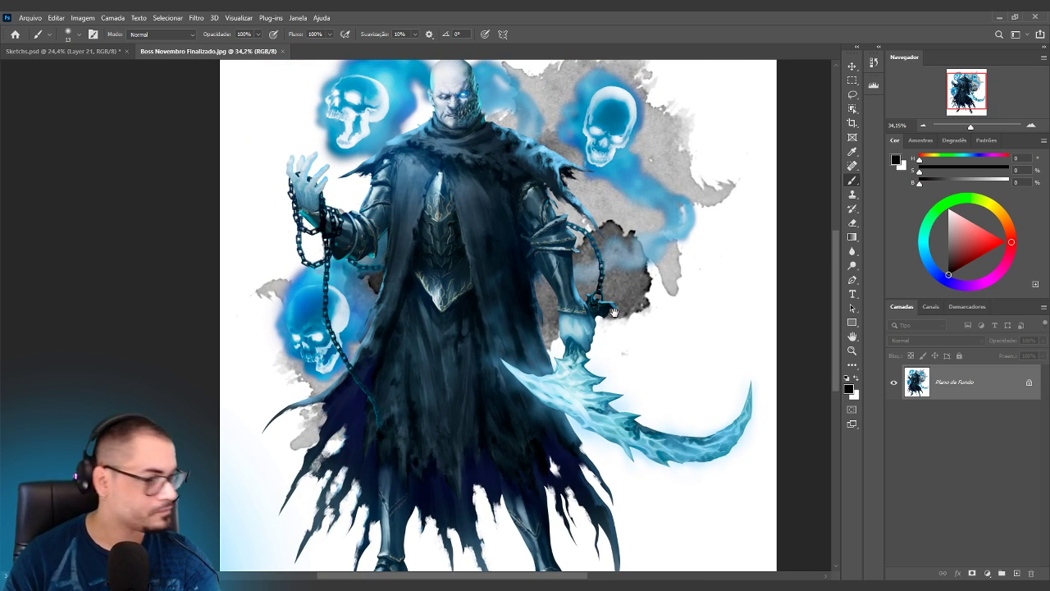